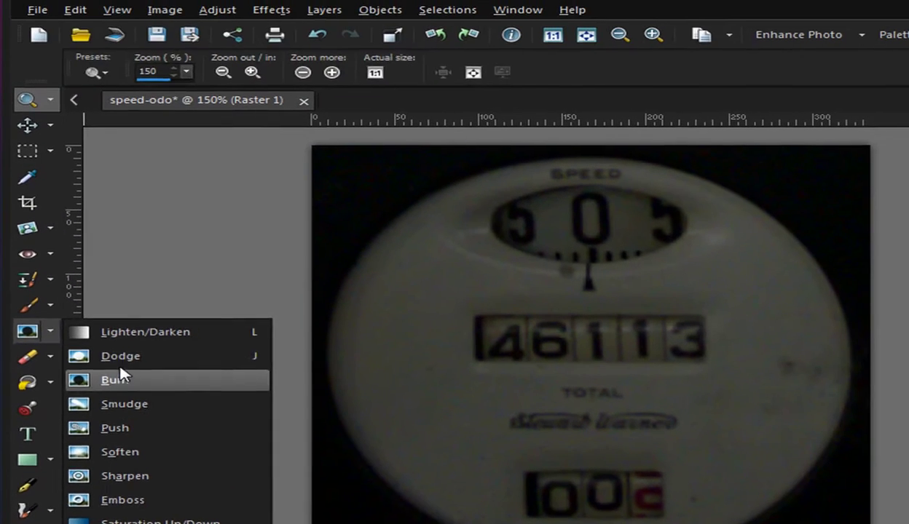
# - Select the Burn tool from the Dodge/Burn flyout, then switch to the Paint Brush with B
pyautogui.click(140, 310)
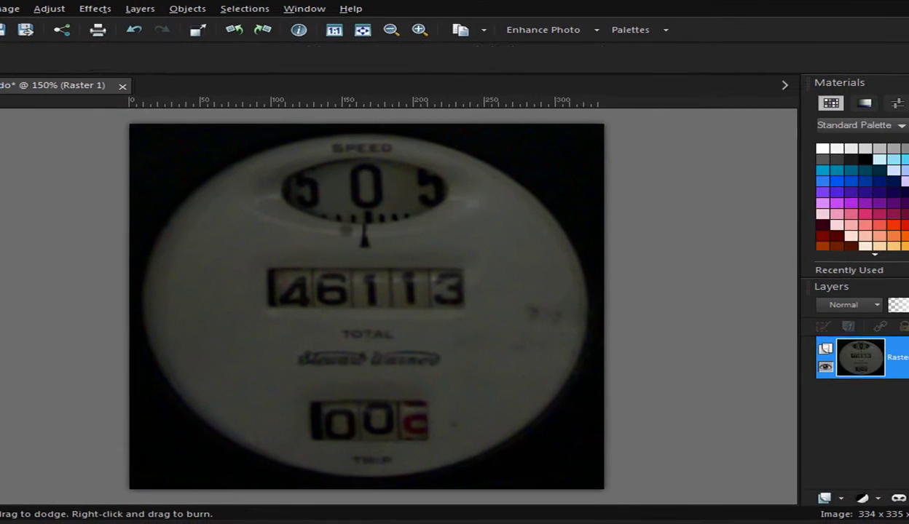
pyautogui.press('b')
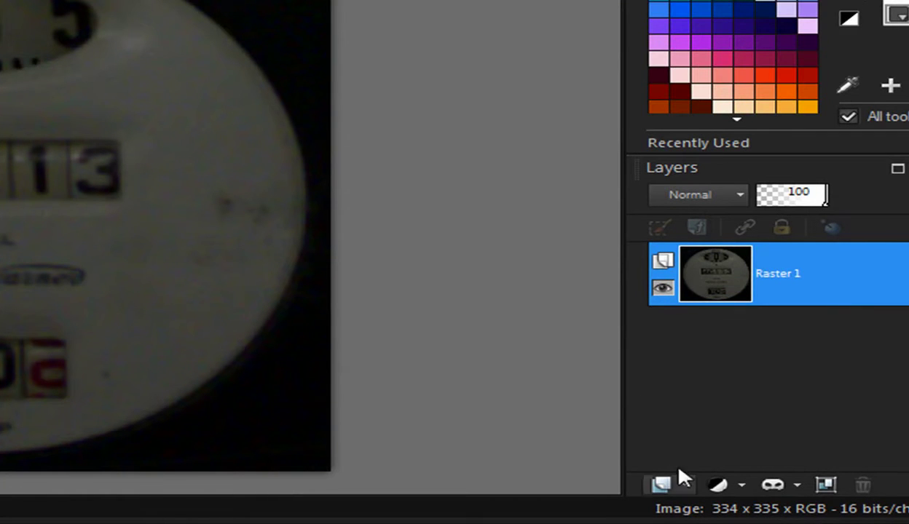
# - Create a new raster layer named Soft Light and set its blend mode to Soft Light
pyautogui.click(740, 483)
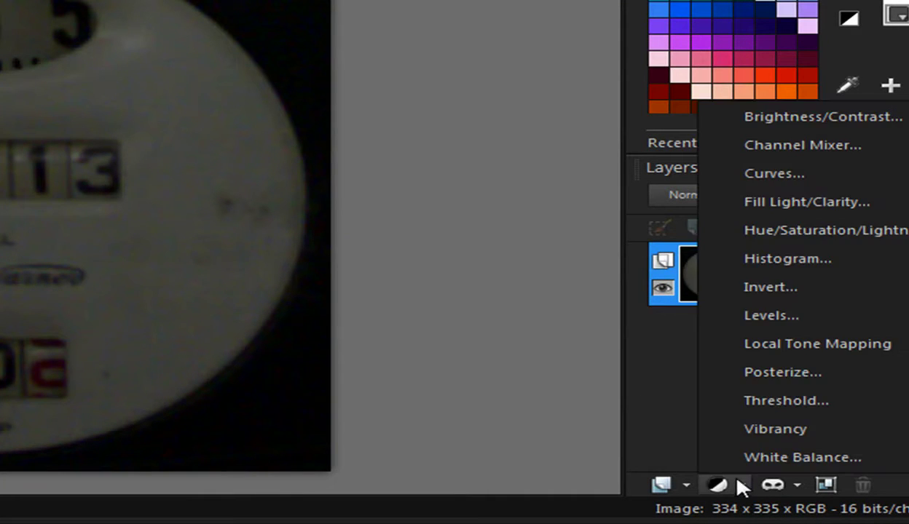
pyautogui.click(773, 484)
pyautogui.click(686, 485)
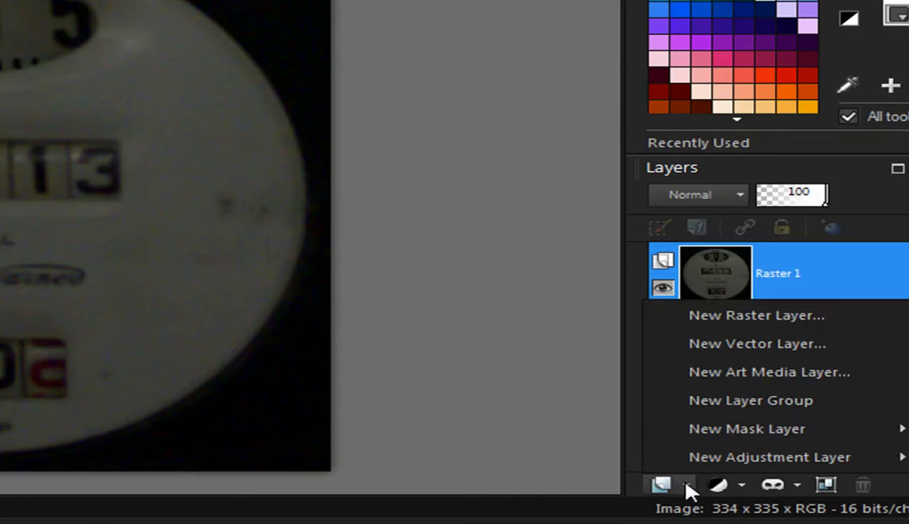
pyautogui.click(687, 488)
pyautogui.click(685, 485)
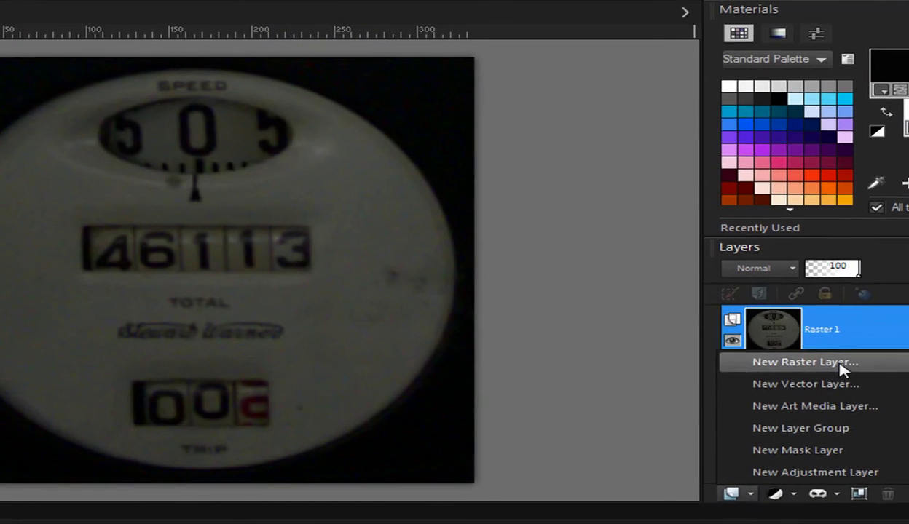
pyautogui.click(724, 335)
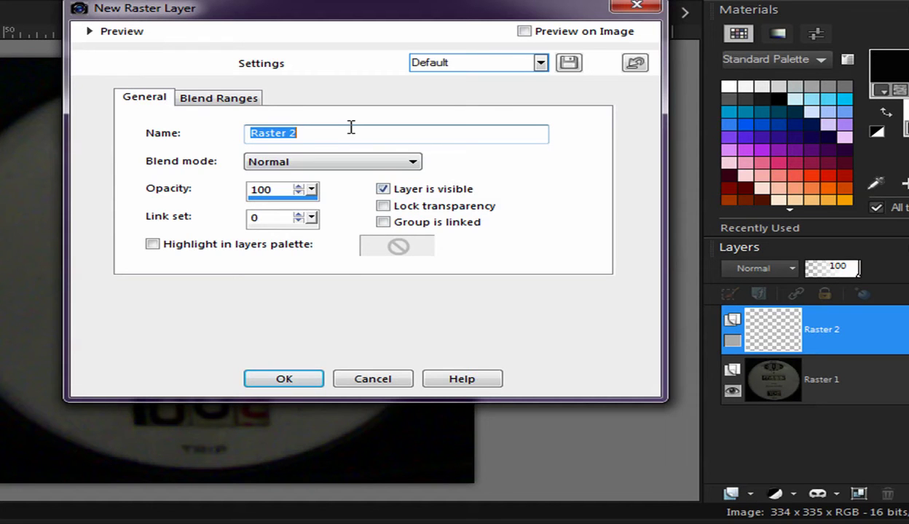
pyautogui.write('sOFT')
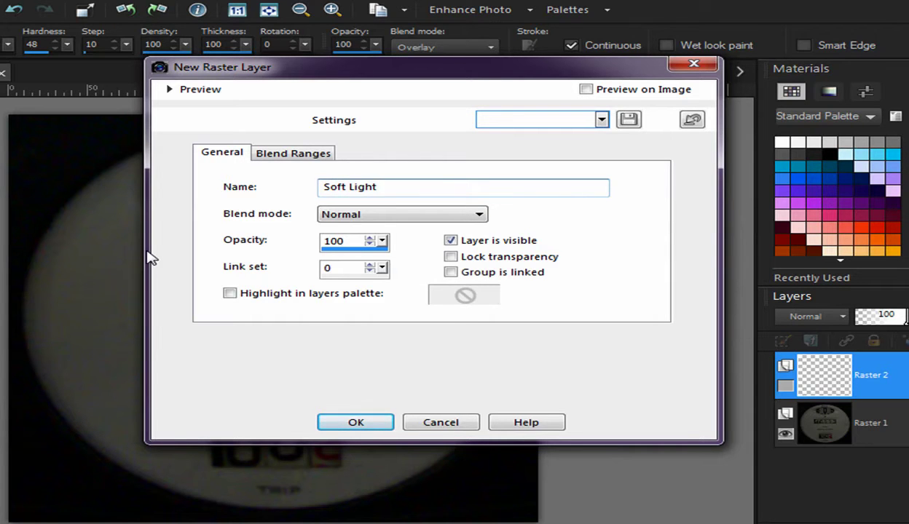
pyautogui.click(433, 216)
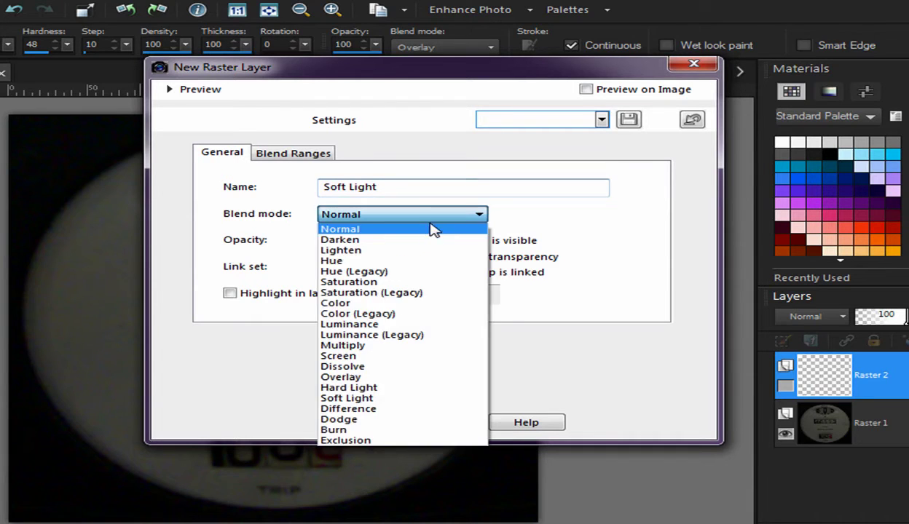
pyautogui.click(402, 399)
# - Confirm the new Soft Light layer, then swap the colours so white is foreground and black is background
pyautogui.click(385, 418)
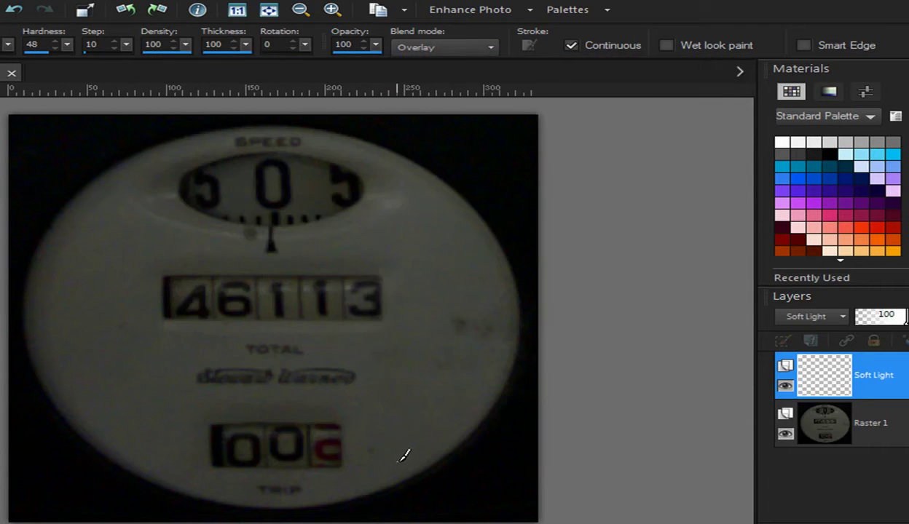
pyautogui.moveTo(839, 389)
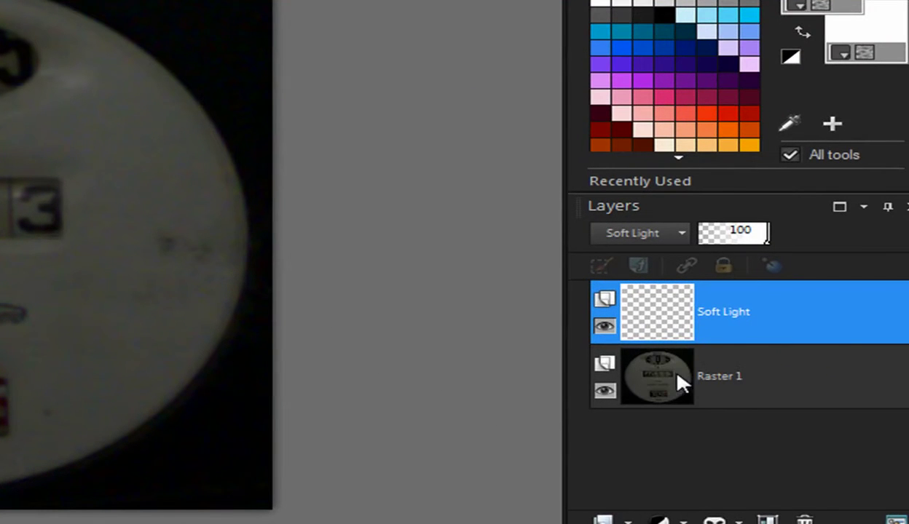
pyautogui.moveTo(836, 415)
pyautogui.moveTo(805, 389)
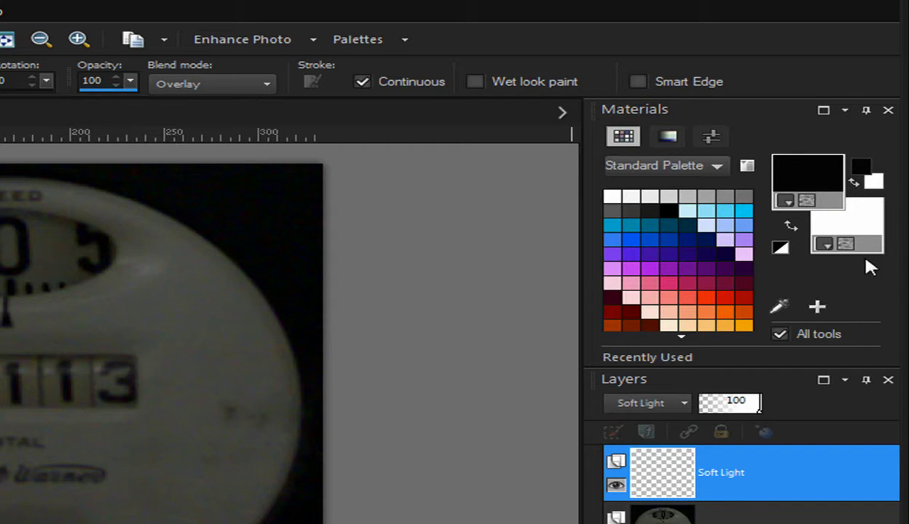
pyautogui.click(792, 227)
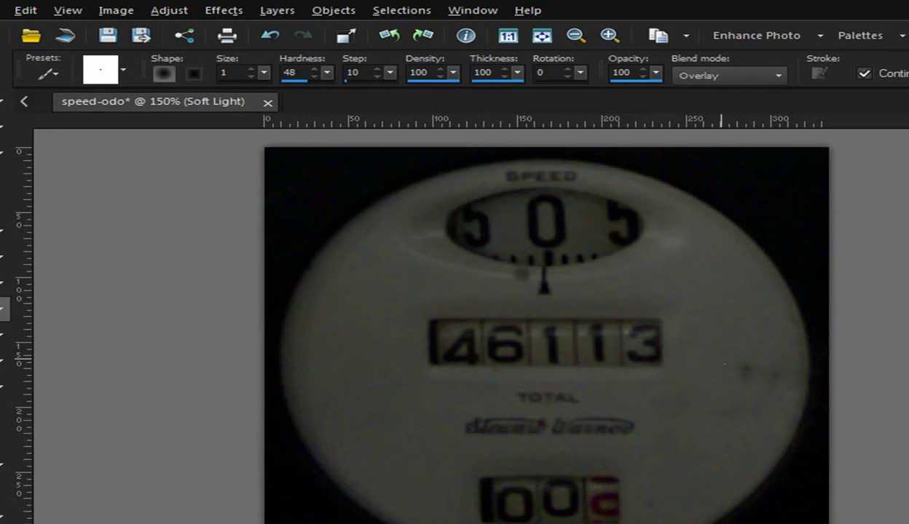
# - Set the brush size to 34, then review and close the Brush Variance palette
pyautogui.moveTo(724, 365); pyautogui.dragTo(724, 365)
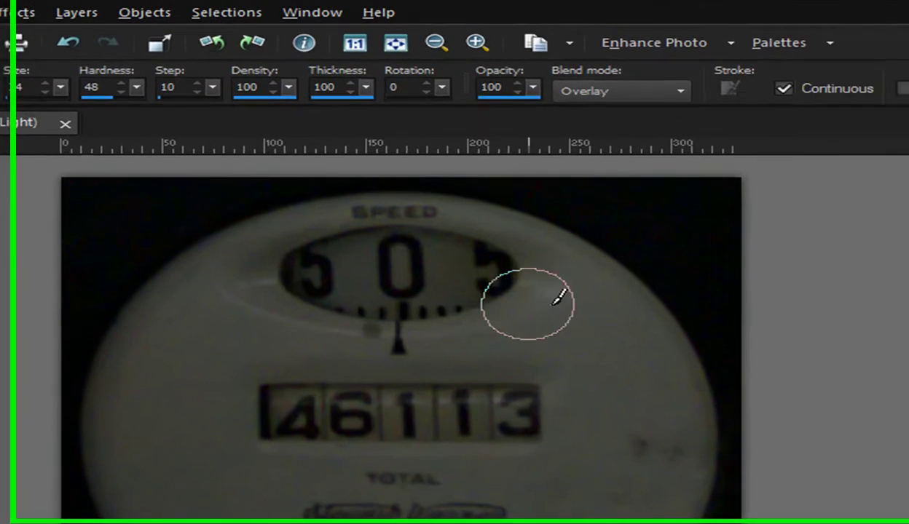
pyautogui.click(821, 43)
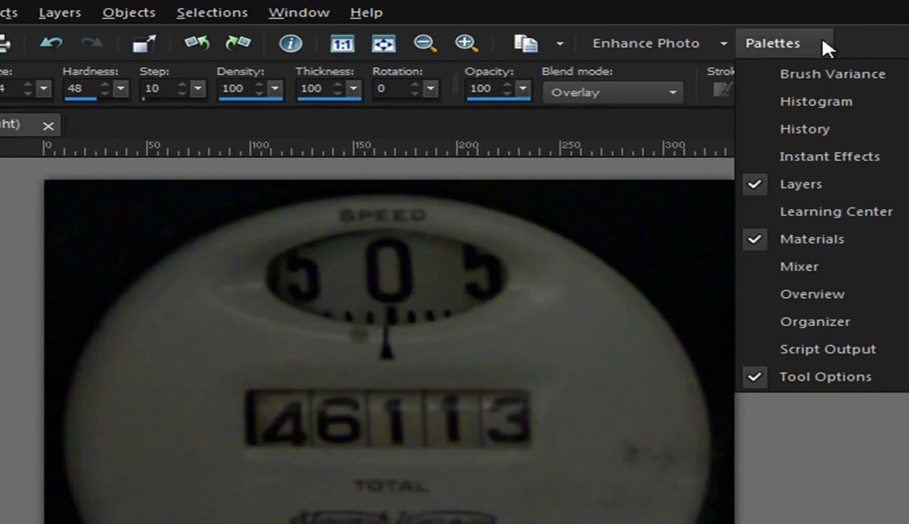
pyautogui.click(822, 81)
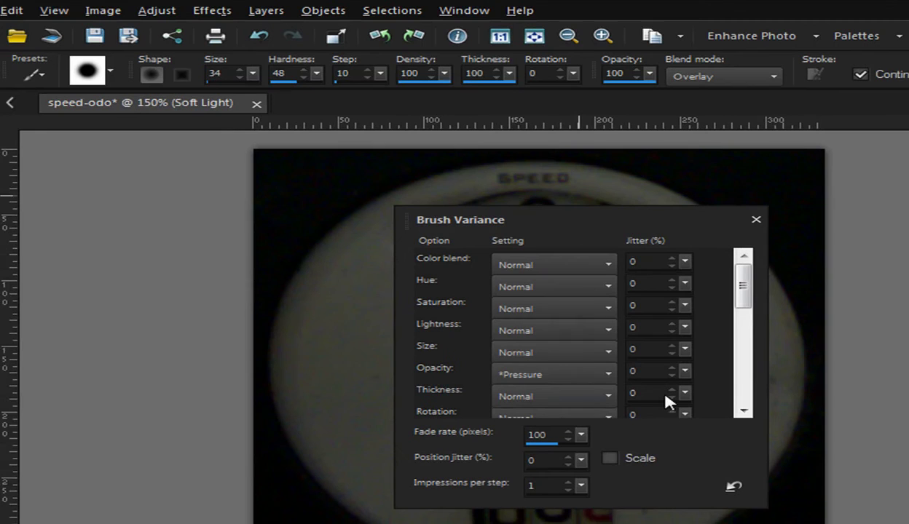
pyautogui.click(756, 220)
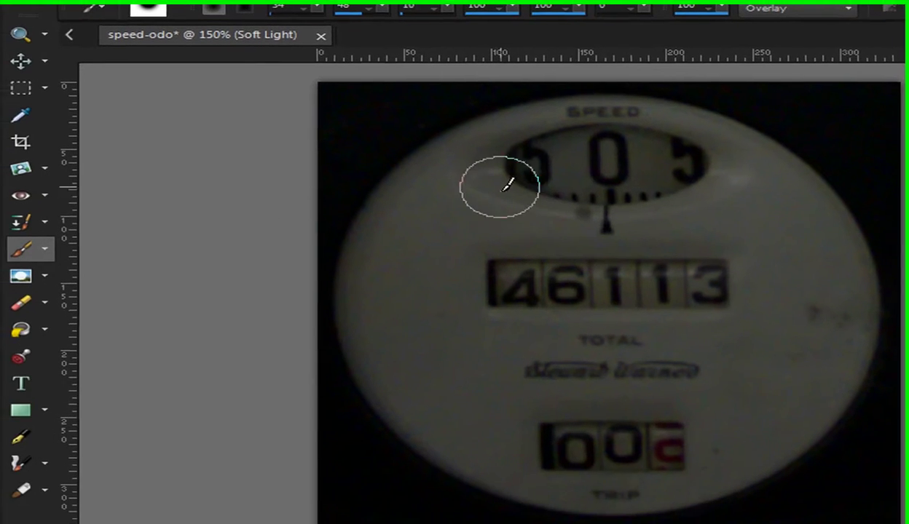
# - Paint white over the dial edges, the speed window area, and the smudges and shadows around the trip digits
pyautogui.moveTo(508, 185)
pyautogui.mouseDown()
pyautogui.moveTo(482, 196)
pyautogui.moveTo(484, 176)
pyautogui.moveTo(447, 236)
pyautogui.moveTo(513, 139)
pyautogui.moveTo(473, 149)
pyautogui.moveTo(426, 197)
pyautogui.moveTo(416, 189)
pyautogui.moveTo(457, 154)
pyautogui.moveTo(428, 176)
pyautogui.moveTo(397, 235)
pyautogui.moveTo(400, 225)
pyautogui.moveTo(391, 291)
pyautogui.moveTo(380, 266)
pyautogui.moveTo(399, 337)
pyautogui.moveTo(382, 318)
pyautogui.moveTo(383, 341)
pyautogui.moveTo(435, 406)
pyautogui.moveTo(401, 358)
pyautogui.moveTo(478, 427)
pyautogui.moveTo(456, 424)
pyautogui.moveTo(434, 389)
pyautogui.mouseUp()
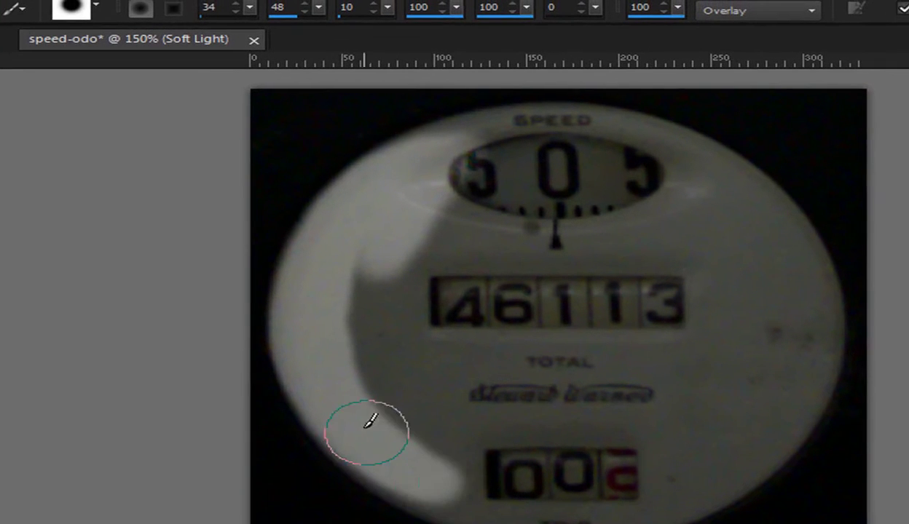
pyautogui.moveTo(369, 422); pyautogui.dragTo(449, 436)
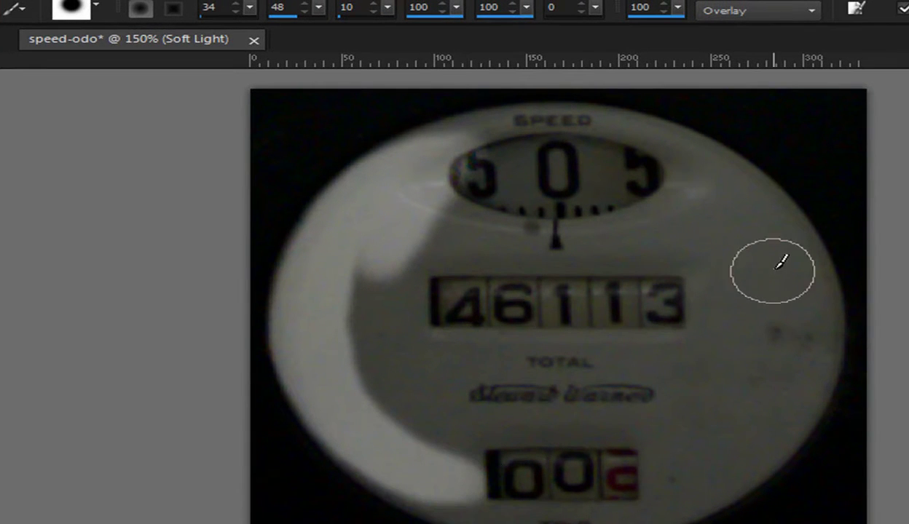
pyautogui.moveTo(779, 264)
pyautogui.mouseDown()
pyautogui.moveTo(807, 324)
pyautogui.moveTo(803, 280)
pyautogui.moveTo(817, 300)
pyautogui.moveTo(819, 356)
pyautogui.moveTo(763, 444)
pyautogui.moveTo(722, 447)
pyautogui.moveTo(725, 333)
pyautogui.moveTo(602, 323)
pyautogui.moveTo(547, 223)
pyautogui.moveTo(449, 340)
pyautogui.moveTo(428, 348)
pyautogui.moveTo(373, 262)
pyautogui.moveTo(402, 312)
pyautogui.mouseUp()
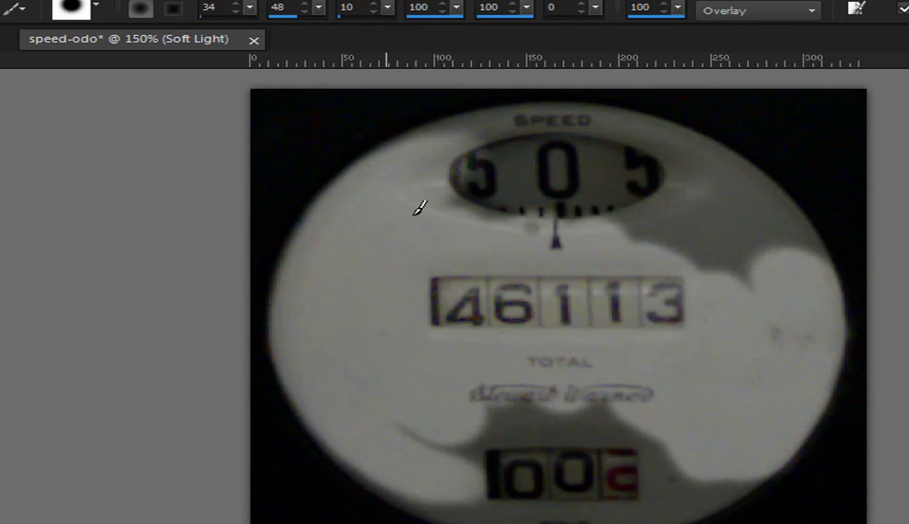
pyautogui.moveTo(419, 208)
pyautogui.mouseDown()
pyautogui.moveTo(540, 217)
pyautogui.moveTo(460, 243)
pyautogui.moveTo(431, 201)
pyautogui.moveTo(438, 210)
pyautogui.moveTo(441, 163)
pyautogui.mouseUp()
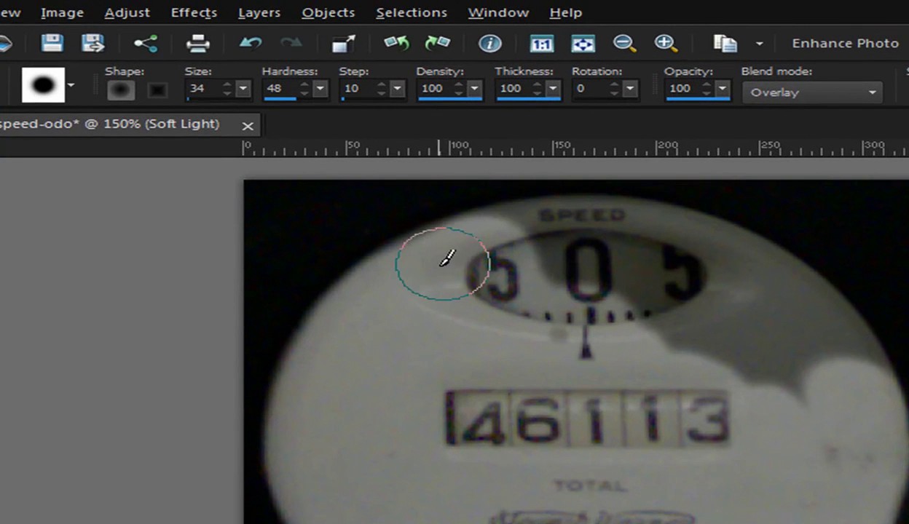
pyautogui.moveTo(447, 258)
pyautogui.mouseDown()
pyautogui.moveTo(593, 221)
pyautogui.moveTo(600, 228)
pyautogui.moveTo(477, 257)
pyautogui.moveTo(532, 239)
pyautogui.moveTo(619, 235)
pyautogui.moveTo(723, 274)
pyautogui.moveTo(633, 257)
pyautogui.moveTo(675, 250)
pyautogui.moveTo(613, 244)
pyautogui.moveTo(667, 246)
pyautogui.moveTo(599, 242)
pyautogui.moveTo(613, 231)
pyautogui.moveTo(705, 247)
pyautogui.moveTo(786, 298)
pyautogui.moveTo(779, 285)
pyautogui.moveTo(762, 279)
pyautogui.moveTo(824, 326)
pyautogui.moveTo(861, 377)
pyautogui.moveTo(864, 403)
pyautogui.moveTo(790, 393)
pyautogui.moveTo(711, 330)
pyautogui.moveTo(642, 340)
pyautogui.moveTo(559, 253)
pyautogui.moveTo(539, 346)
pyautogui.moveTo(587, 362)
pyautogui.mouseUp()
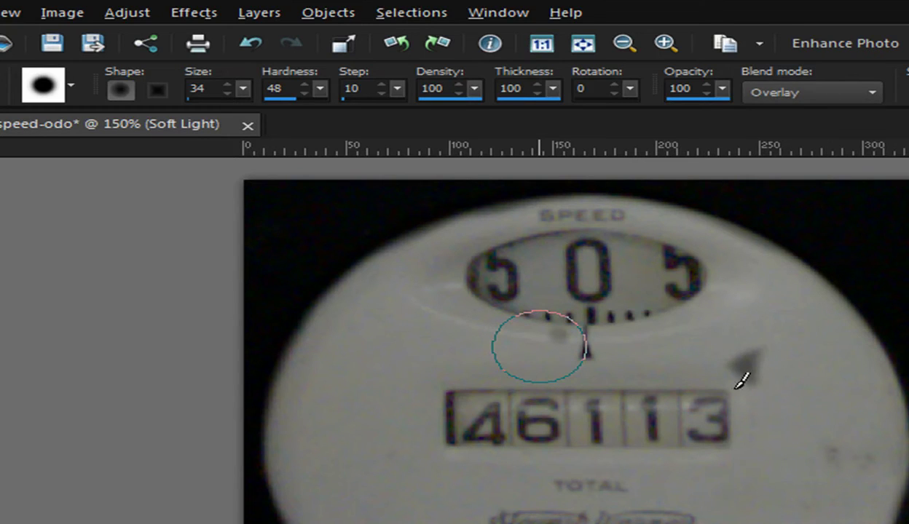
pyautogui.moveTo(740, 380); pyautogui.dragTo(776, 389)
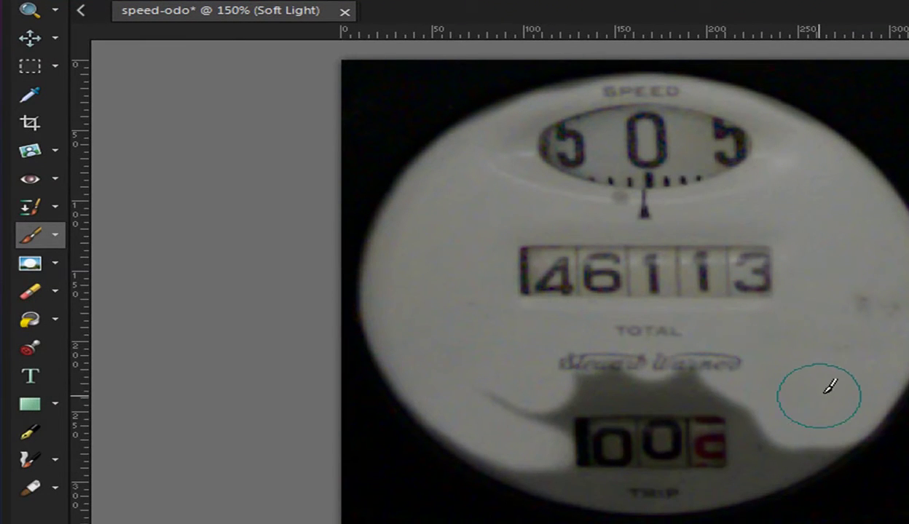
pyautogui.moveTo(830, 388)
pyautogui.mouseDown()
pyautogui.moveTo(830, 416)
pyautogui.moveTo(779, 451)
pyautogui.moveTo(726, 470)
pyautogui.moveTo(630, 477)
pyautogui.mouseUp()
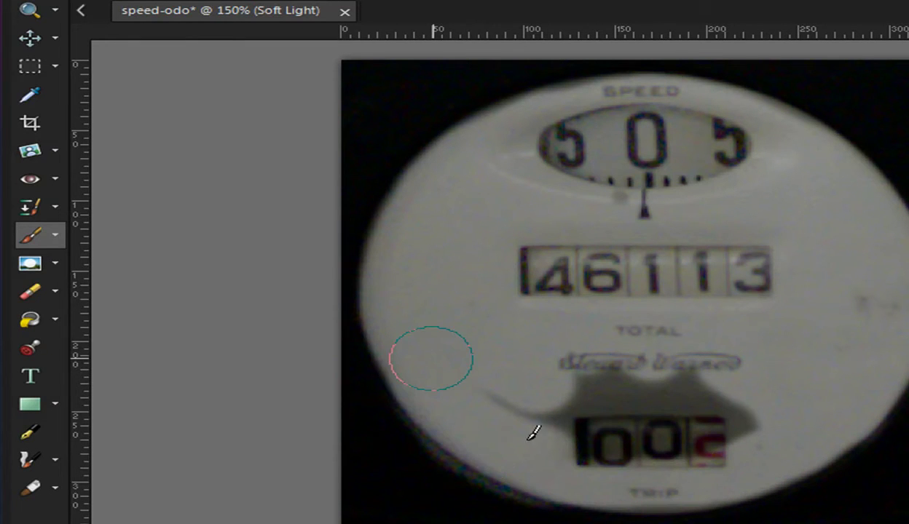
pyautogui.moveTo(612, 442)
pyautogui.mouseDown()
pyautogui.moveTo(755, 391)
pyautogui.moveTo(688, 449)
pyautogui.moveTo(763, 386)
pyautogui.moveTo(651, 392)
pyautogui.moveTo(533, 372)
pyautogui.mouseUp()
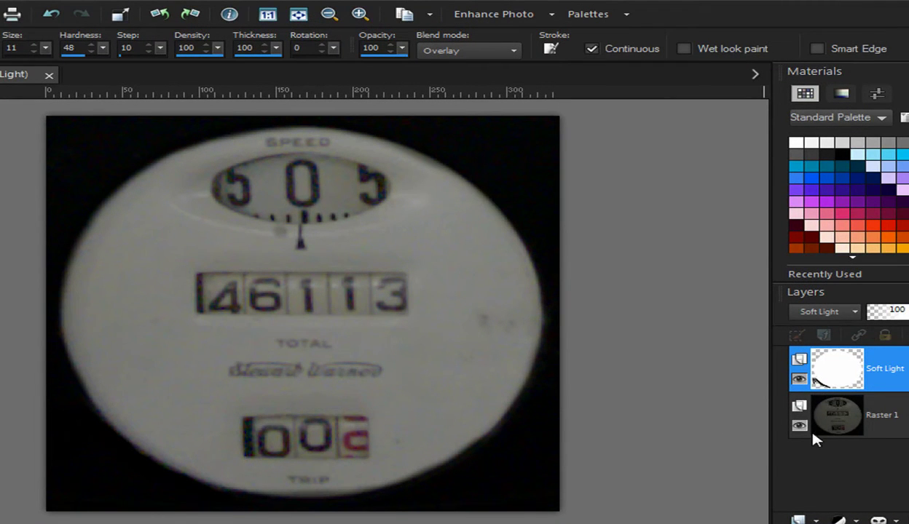
# - Toggle the Soft Light layer to compare, trying opacities 83 and 55 before settling on 81
pyautogui.click(799, 380)
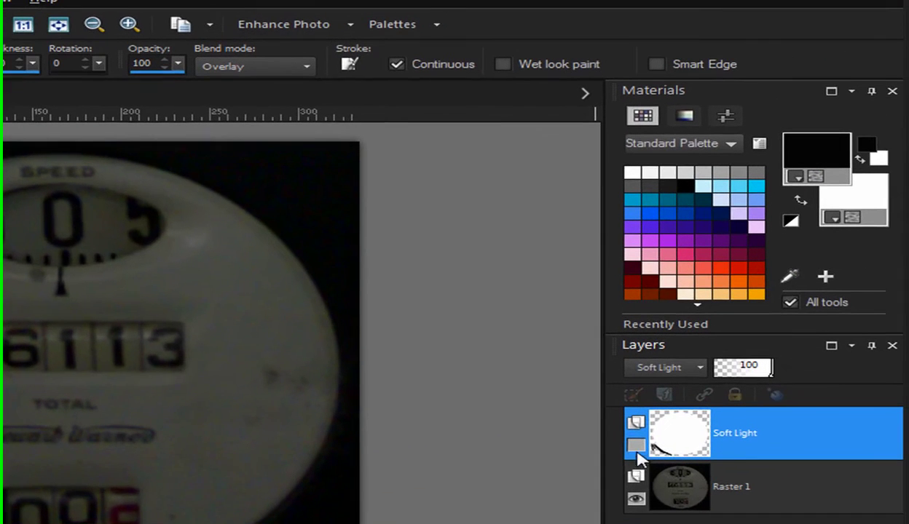
pyautogui.click(636, 446)
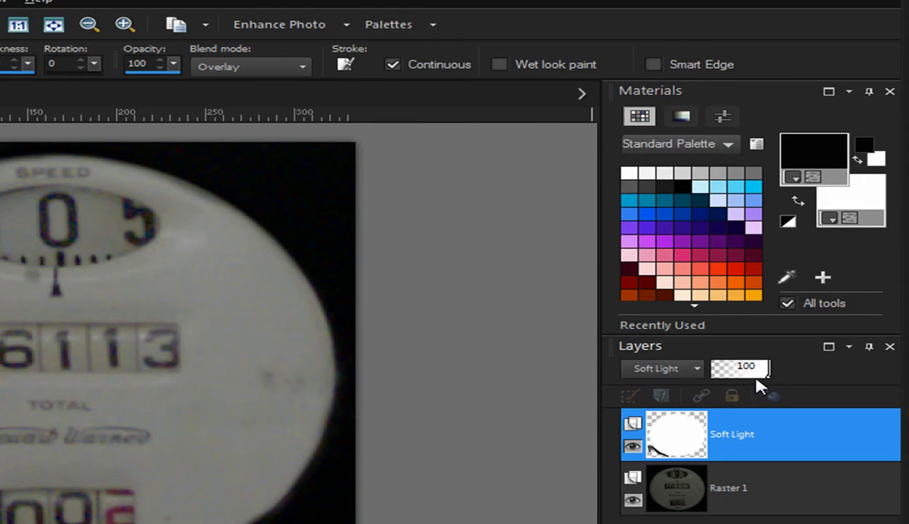
pyautogui.moveTo(752, 373)
pyautogui.mouseDown()
pyautogui.moveTo(743, 377)
pyautogui.moveTo(753, 382)
pyautogui.mouseUp()
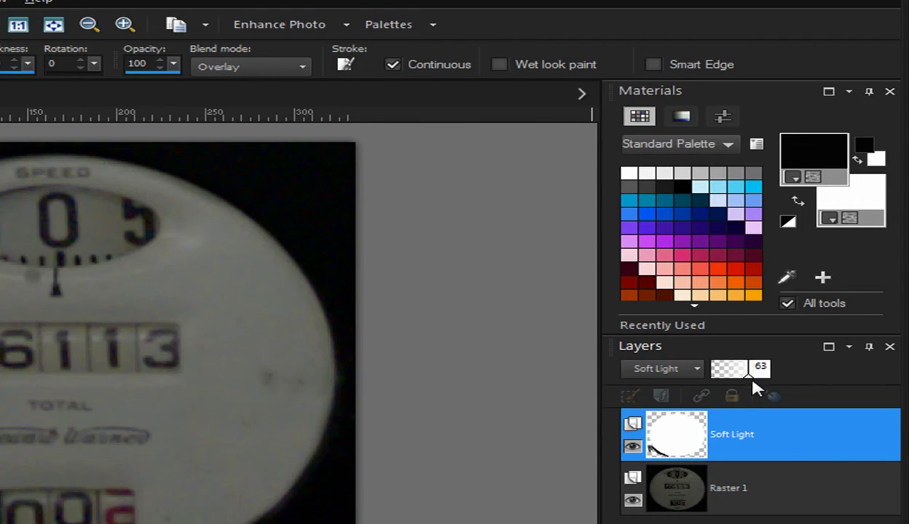
pyautogui.click(755, 372)
pyautogui.click(743, 377)
pyautogui.click(632, 446)
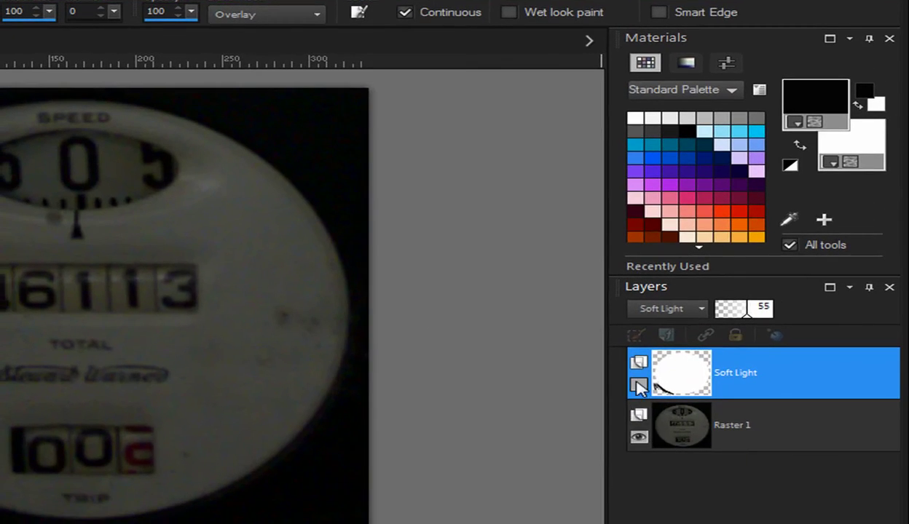
pyautogui.click(637, 383)
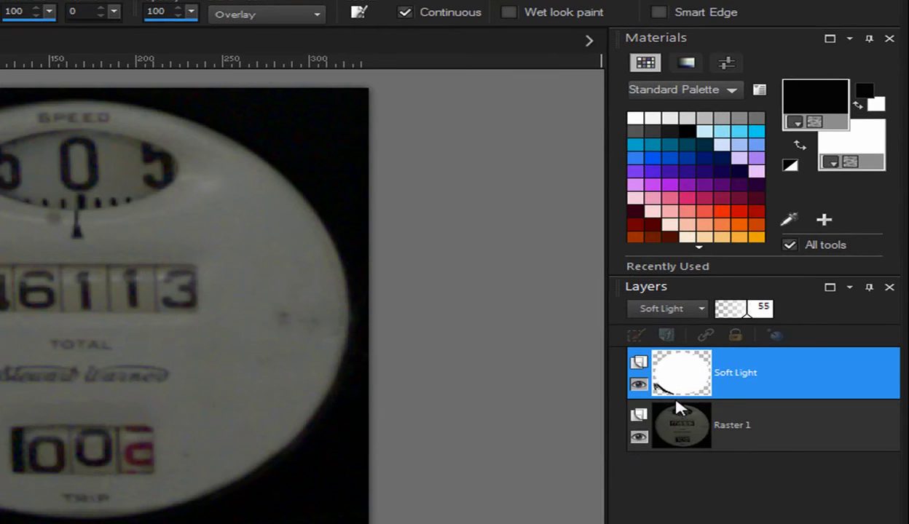
pyautogui.click(757, 312)
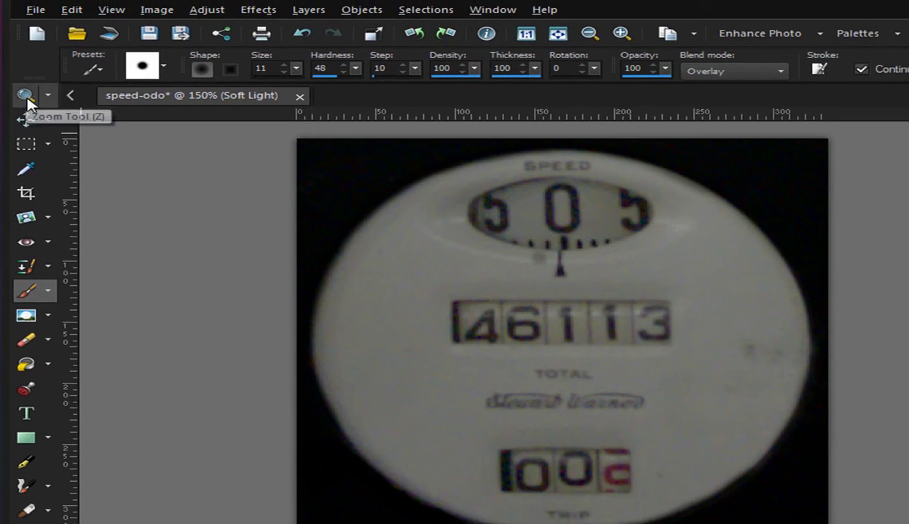
# - Zoom in closely on the 46 digits and shrink the paint brush to size 1
pyautogui.click(27, 95)
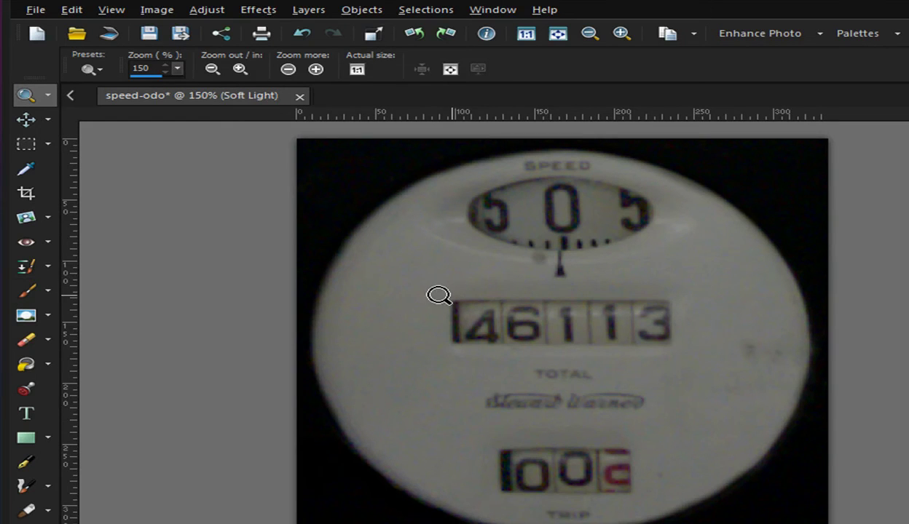
pyautogui.moveTo(522, 345); pyautogui.dragTo(573, 377)
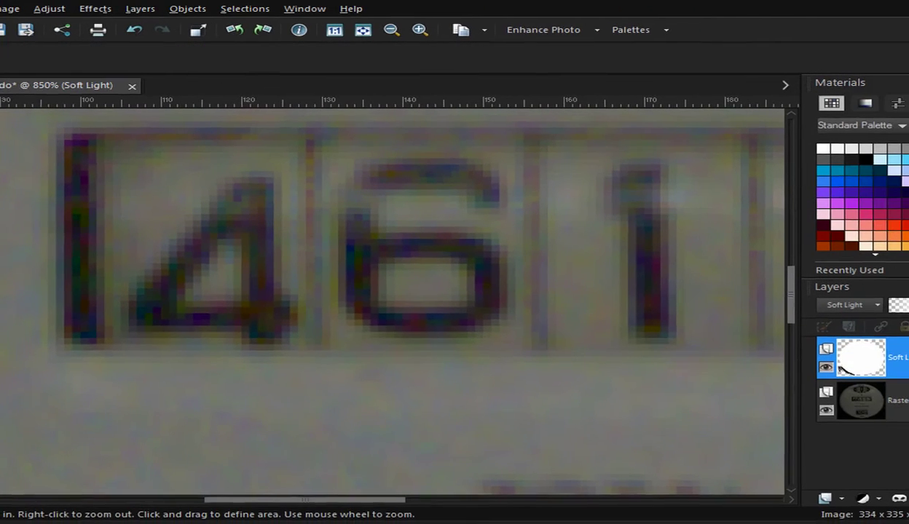
pyautogui.click(35, 363)
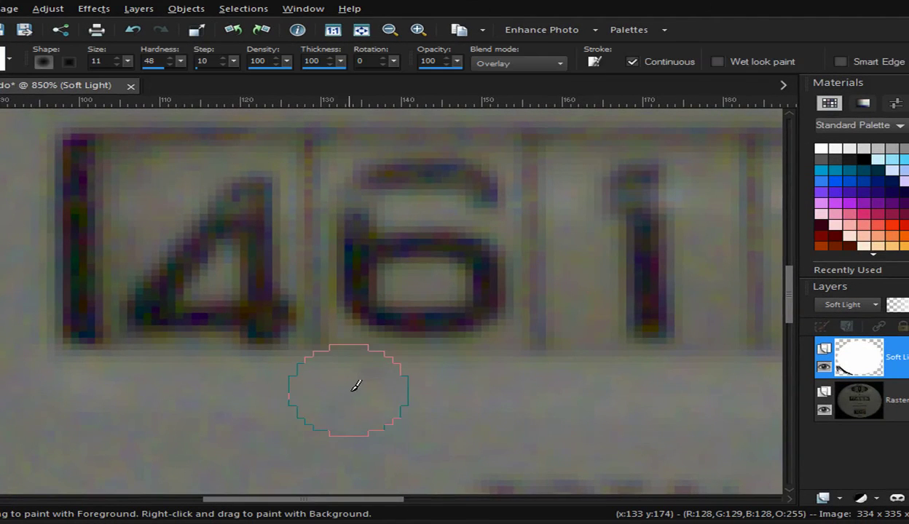
pyautogui.moveTo(341, 389)
pyautogui.mouseDown()
pyautogui.moveTo(355, 395)
pyautogui.moveTo(342, 364)
pyautogui.mouseUp()
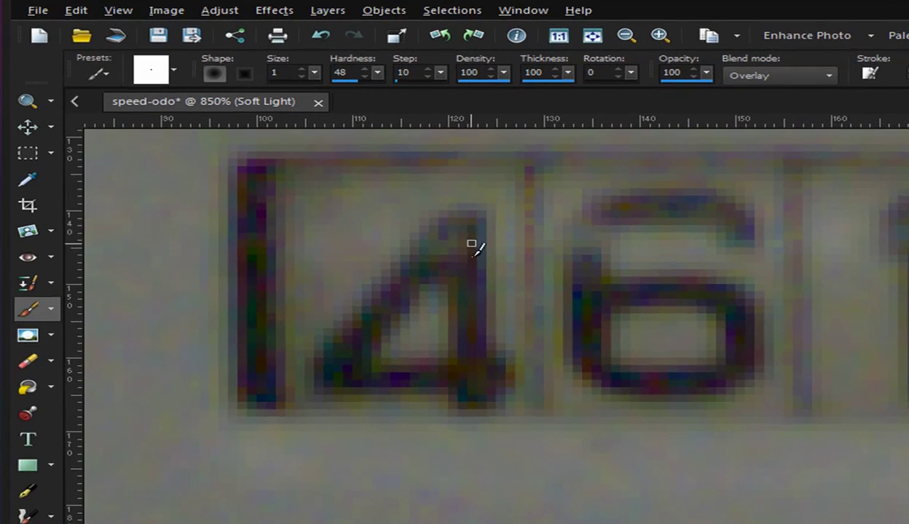
# - Paint the 4's stem and horizontal bar solid black, thickening its strokes
pyautogui.moveTo(471, 243)
pyautogui.mouseDown()
pyautogui.moveTo(481, 264)
pyautogui.moveTo(472, 220)
pyautogui.moveTo(472, 237)
pyautogui.moveTo(462, 235)
pyautogui.moveTo(471, 294)
pyautogui.moveTo(462, 264)
pyautogui.moveTo(461, 294)
pyautogui.moveTo(472, 267)
pyautogui.moveTo(480, 331)
pyautogui.moveTo(471, 316)
pyautogui.moveTo(472, 339)
pyautogui.moveTo(473, 294)
pyautogui.moveTo(487, 379)
pyautogui.moveTo(477, 388)
pyautogui.moveTo(461, 378)
pyautogui.moveTo(475, 396)
pyautogui.moveTo(481, 351)
pyautogui.mouseUp()
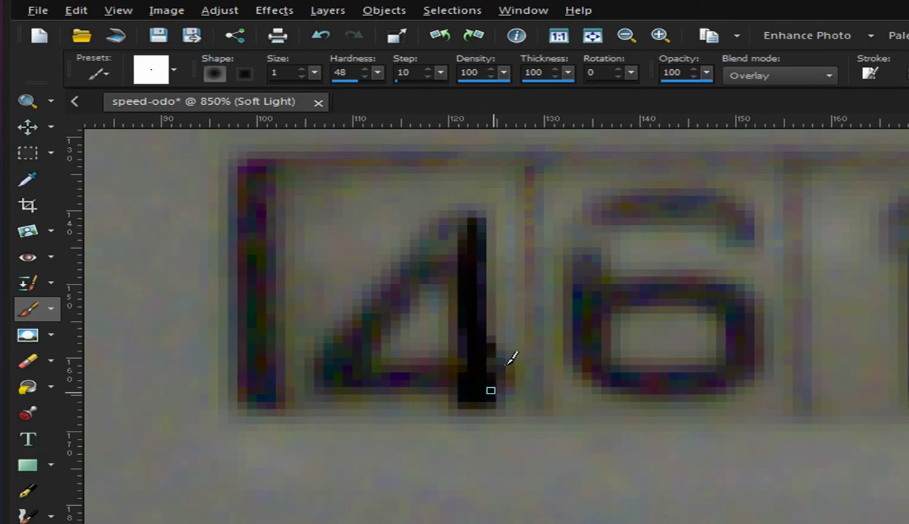
pyautogui.moveTo(490, 390)
pyautogui.mouseDown()
pyautogui.moveTo(499, 359)
pyautogui.moveTo(492, 362)
pyautogui.moveTo(500, 376)
pyautogui.mouseUp()
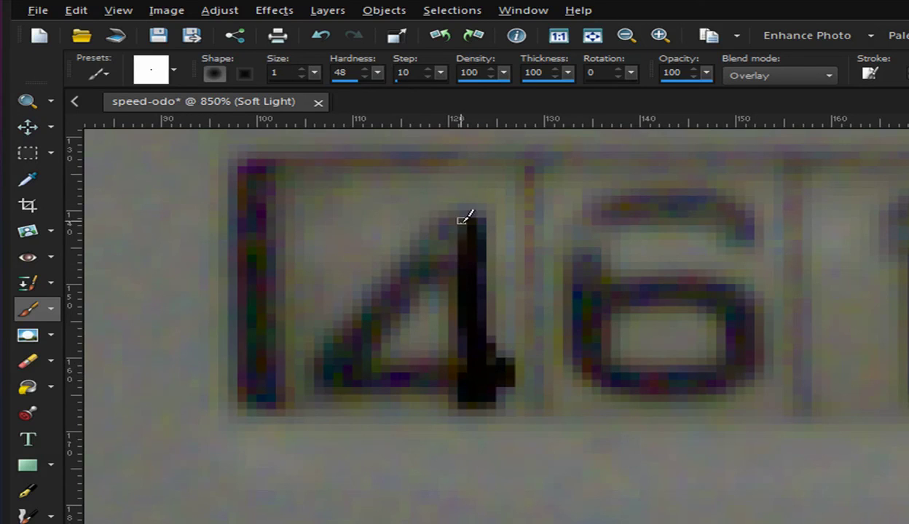
pyautogui.moveTo(463, 219)
pyautogui.mouseDown()
pyautogui.moveTo(471, 212)
pyautogui.moveTo(399, 255)
pyautogui.moveTo(347, 336)
pyautogui.moveTo(367, 315)
pyautogui.moveTo(338, 375)
pyautogui.mouseUp()
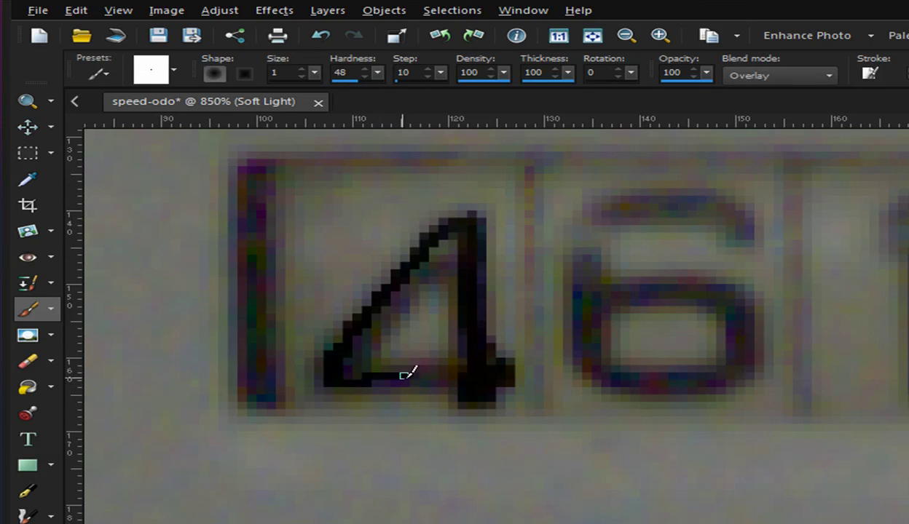
pyautogui.moveTo(405, 375); pyautogui.dragTo(461, 374)
pyautogui.moveTo(403, 375)
pyautogui.mouseDown()
pyautogui.moveTo(461, 376)
pyautogui.moveTo(422, 367)
pyautogui.moveTo(434, 368)
pyautogui.moveTo(375, 375)
pyautogui.moveTo(394, 368)
pyautogui.moveTo(346, 368)
pyautogui.moveTo(366, 361)
pyautogui.moveTo(357, 368)
pyautogui.moveTo(346, 347)
pyautogui.moveTo(385, 309)
pyautogui.moveTo(366, 352)
pyautogui.moveTo(395, 302)
pyautogui.moveTo(376, 324)
pyautogui.moveTo(385, 302)
pyautogui.moveTo(451, 228)
pyautogui.moveTo(433, 272)
pyautogui.moveTo(455, 241)
pyautogui.mouseUp()
pyautogui.moveTo(462, 346); pyautogui.dragTo(462, 287)
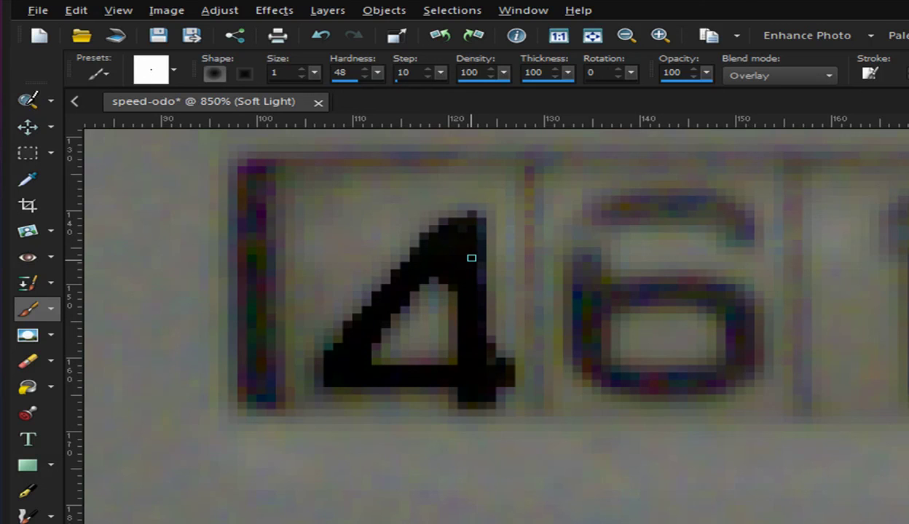
# - With the Zoom tool, zoom out nine steps to view the whole photo at 150%
pyautogui.press('z')
pyautogui.click(225, 73)
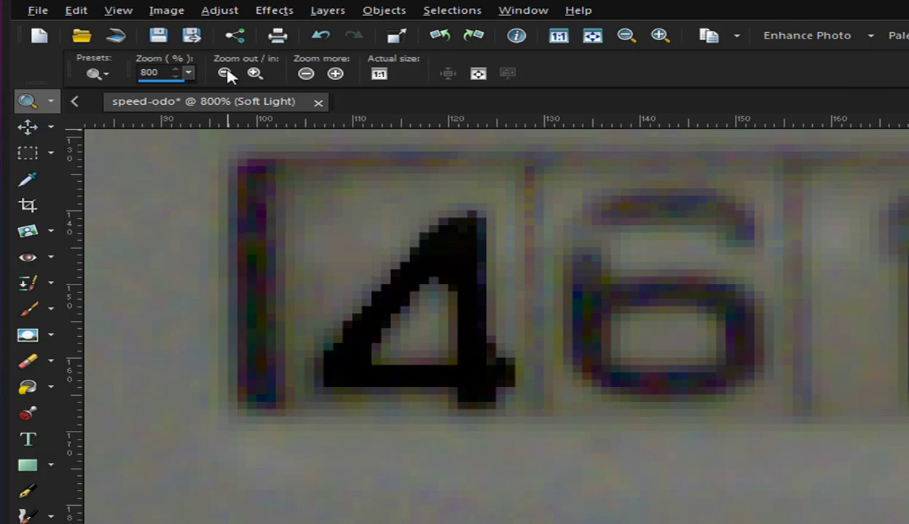
pyautogui.click(225, 74)
pyautogui.click(225, 74)
pyautogui.click(225, 74)
pyautogui.click(225, 73)
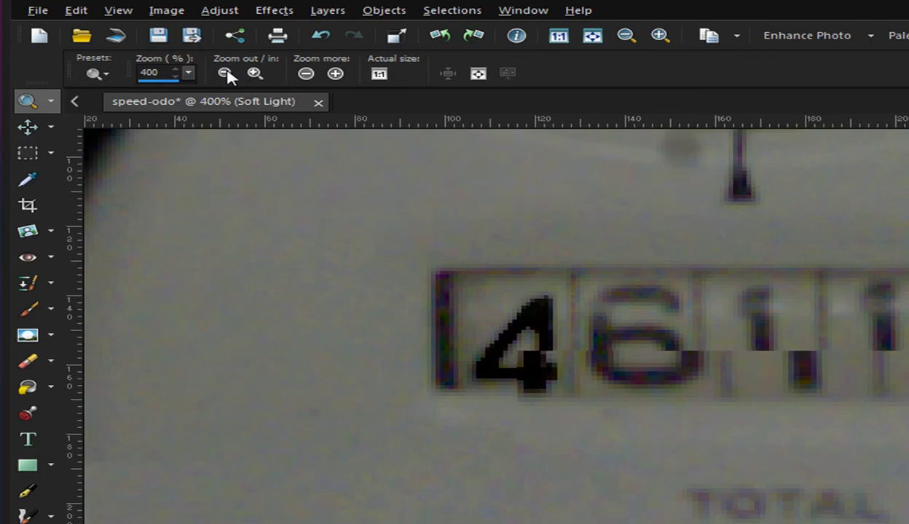
pyautogui.click(225, 74)
pyautogui.click(225, 73)
pyautogui.click(225, 74)
pyautogui.click(225, 74)
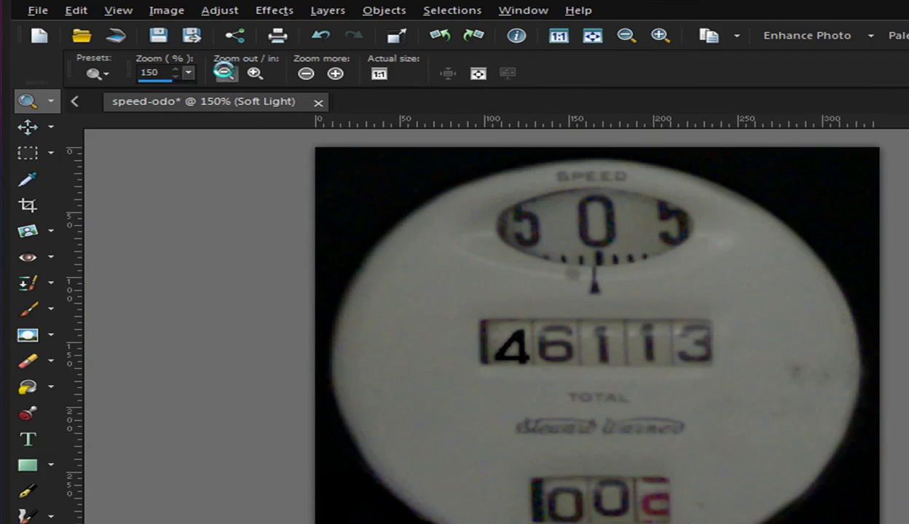